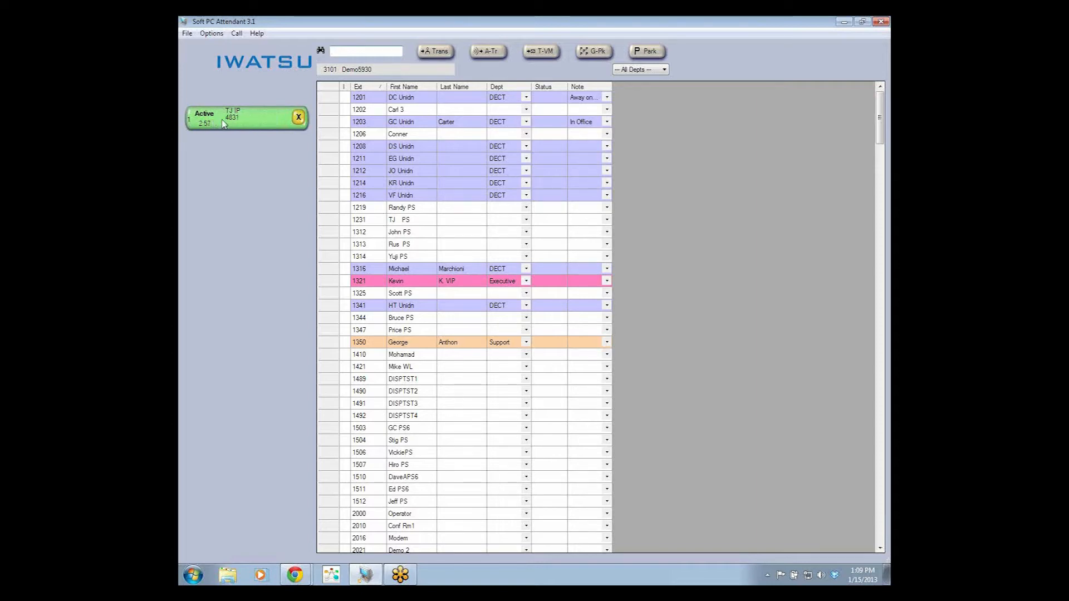
Put the active call on hold and retrieve it again.
{"action": "left_click", "coordinate": [223, 119]}
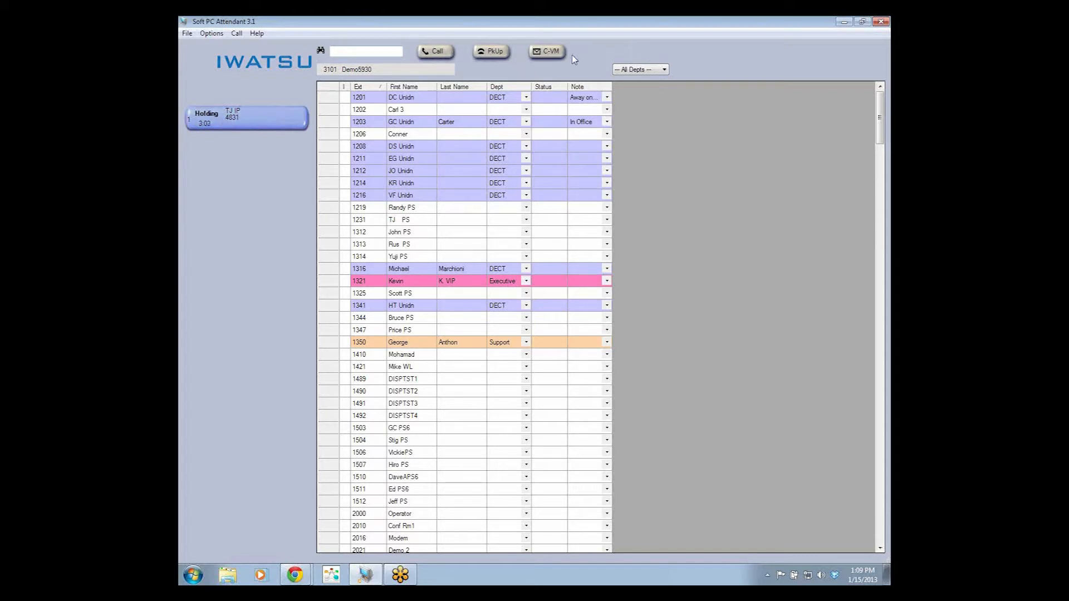
{"action": "left_click", "coordinate": [247, 124]}
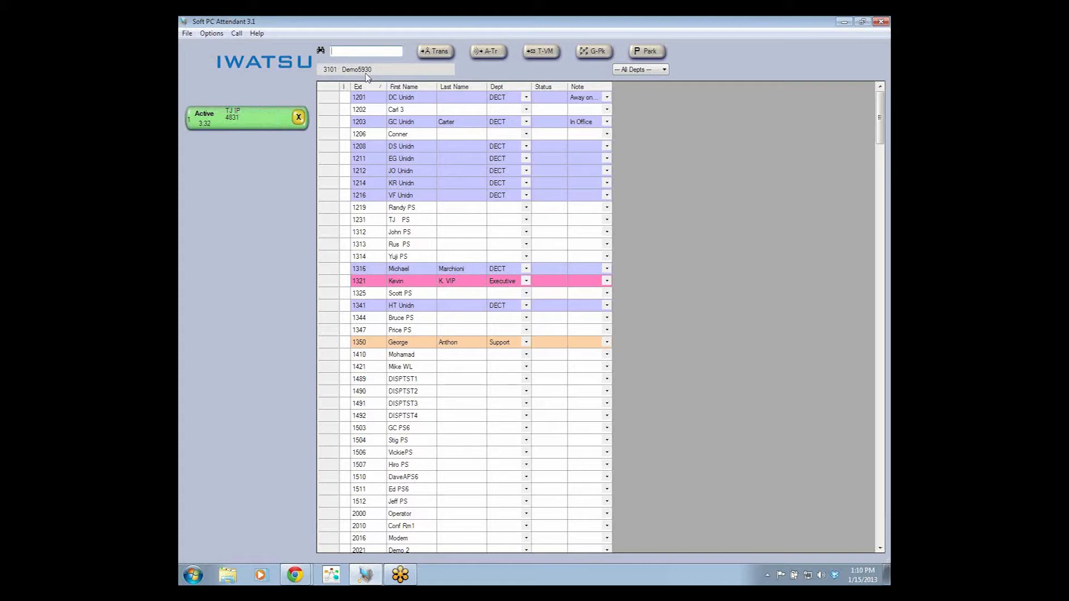
Review the directory search, webcam and pop-up options in Basic Configuration, leaving the settings as they are.
{"action": "left_click", "coordinate": [211, 34]}
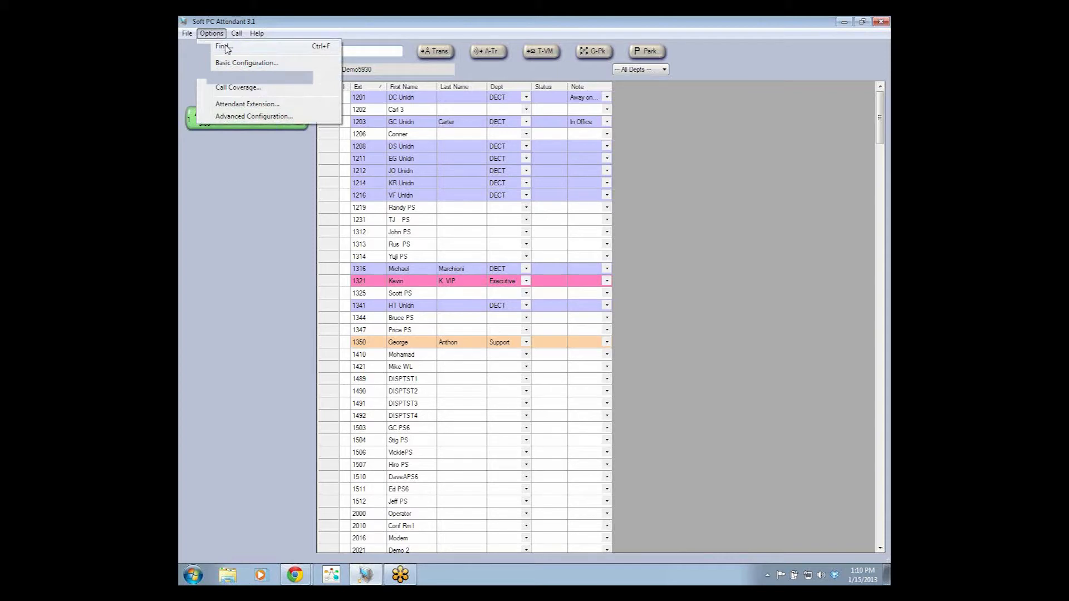
{"action": "left_click", "coordinate": [238, 63]}
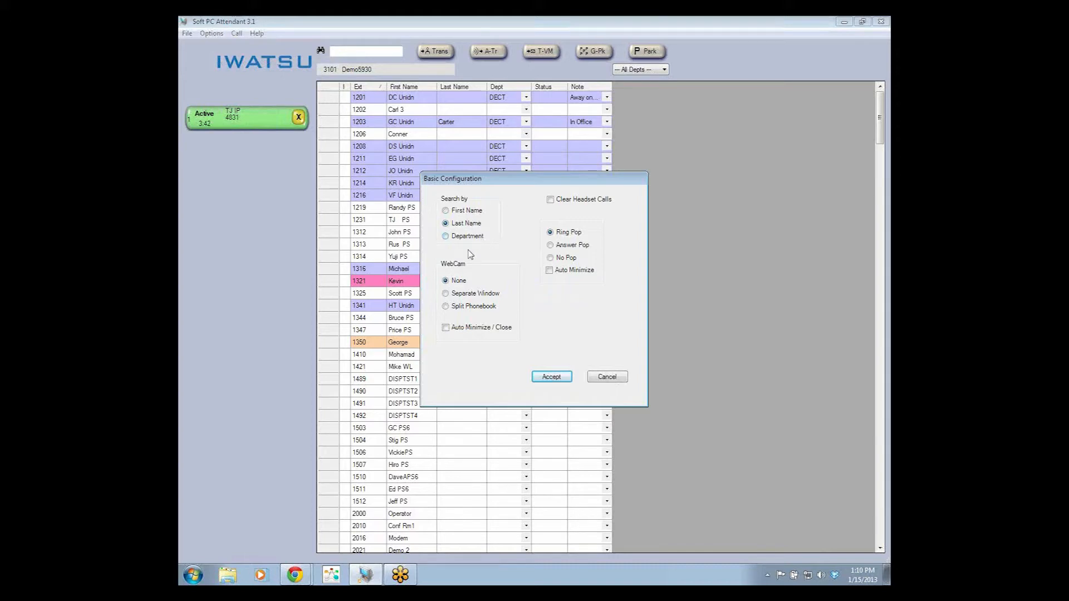
{"action": "left_click", "coordinate": [606, 380]}
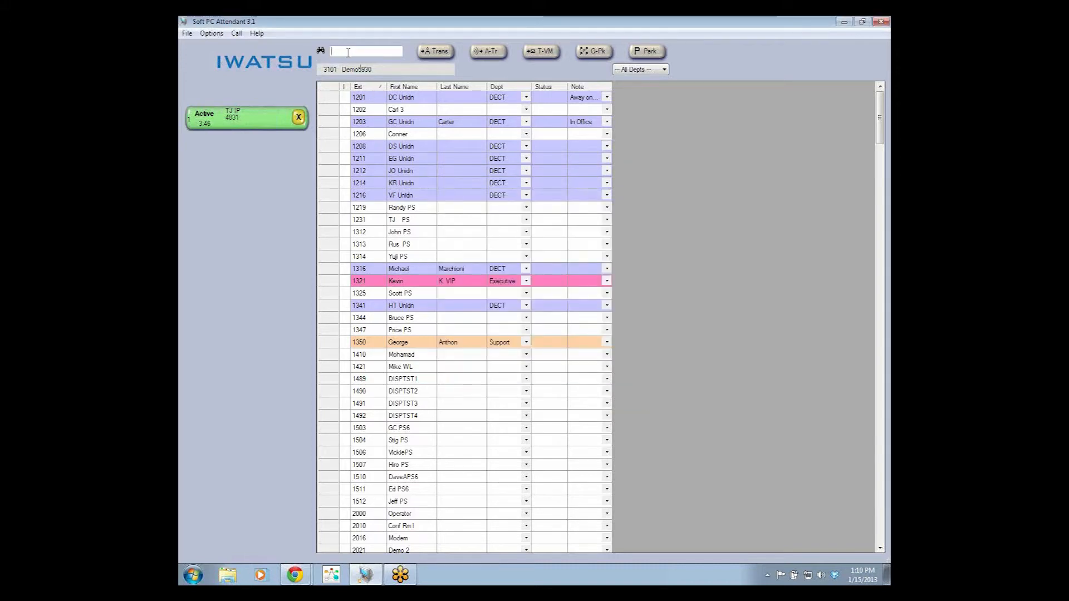
Search the directory by last name for "du" and clear the search.
{"action": "type", "text": "d"}
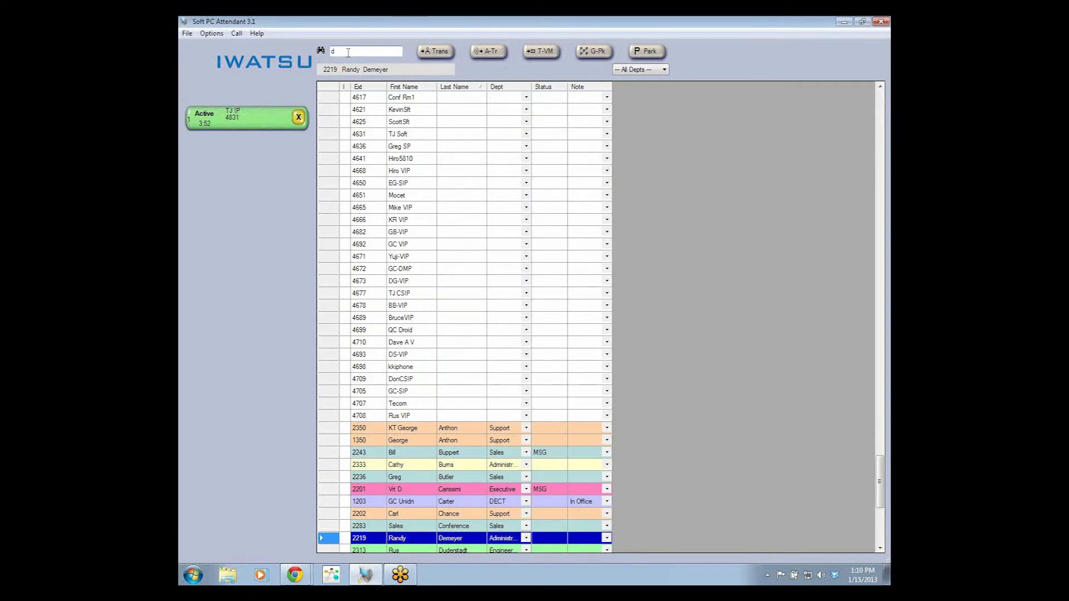
{"action": "type", "text": "u"}
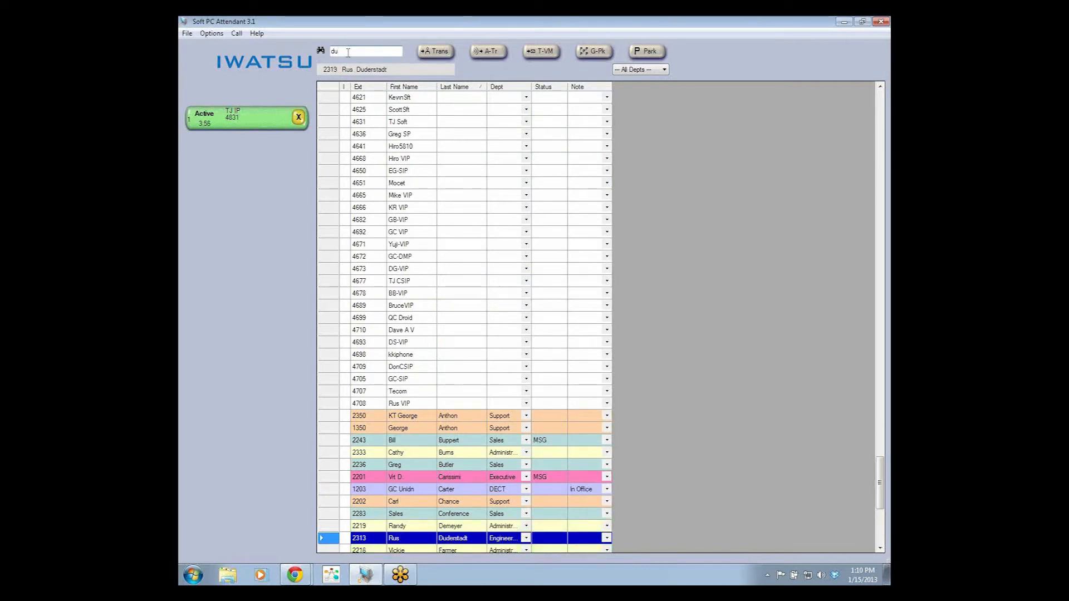
{"action": "key", "text": "BackSpace"}
{"action": "key", "text": "BackSpace"}
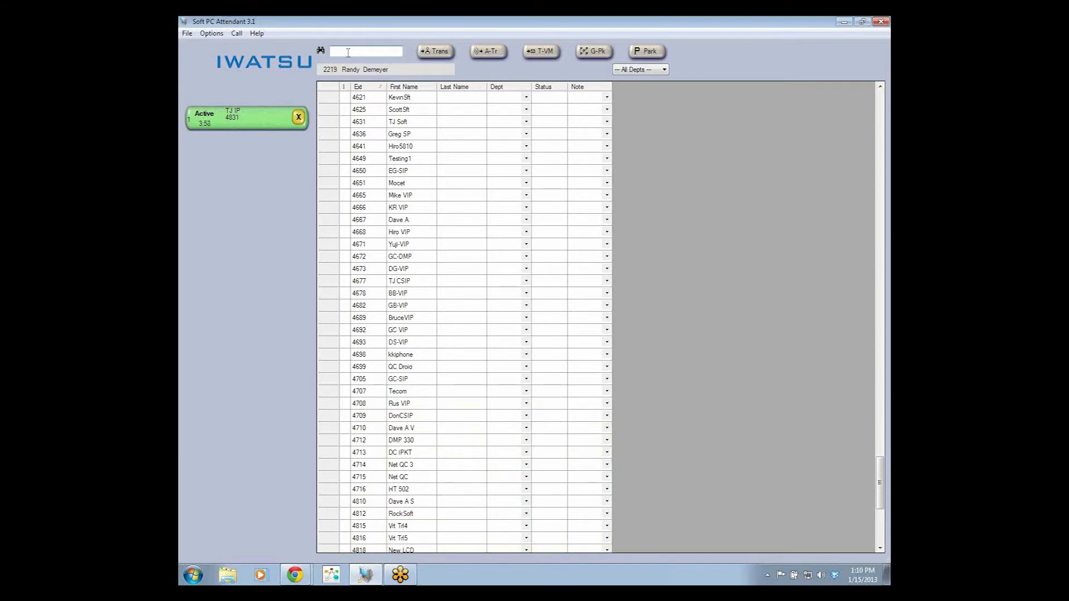
Search the directory for extension 2301 and try moving the active call onto a directory entry.
{"action": "type", "text": "23"}
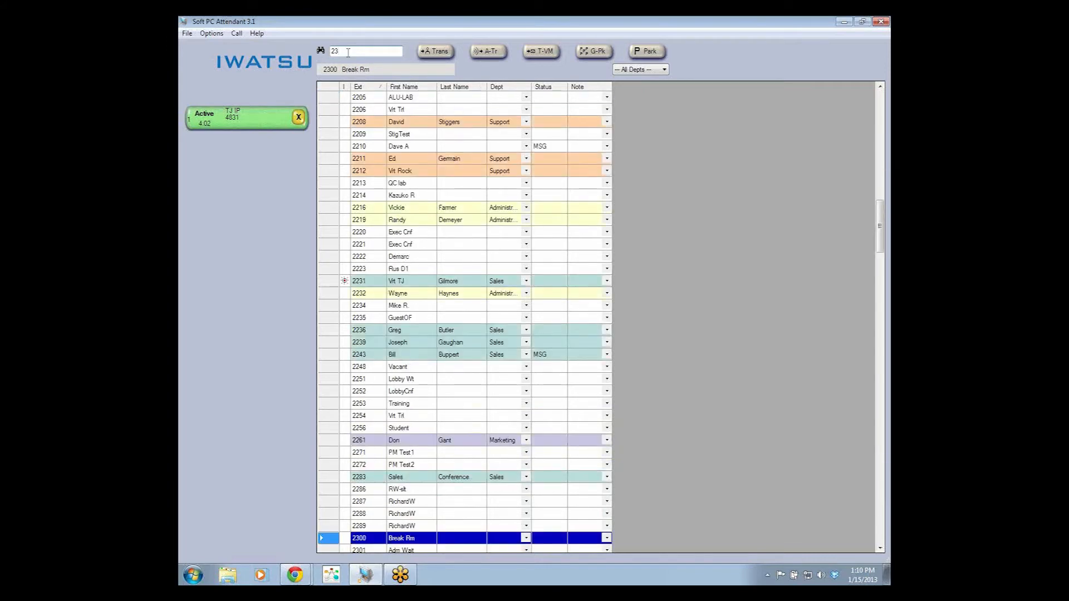
{"action": "type", "text": "01"}
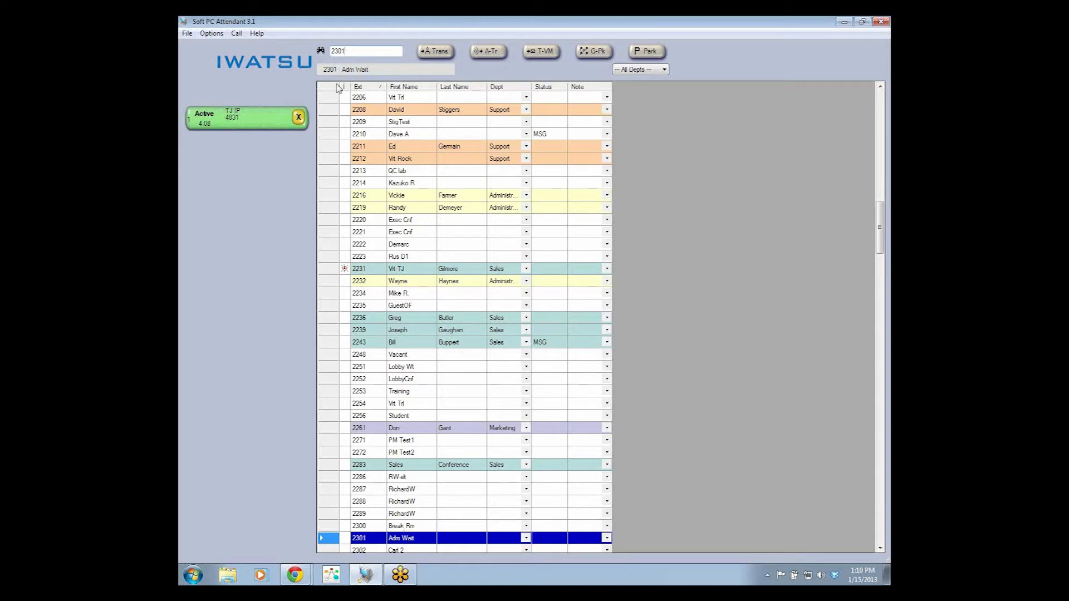
{"action": "left_click_drag", "start_coordinate": [249, 121], "coordinate": [390, 212]}
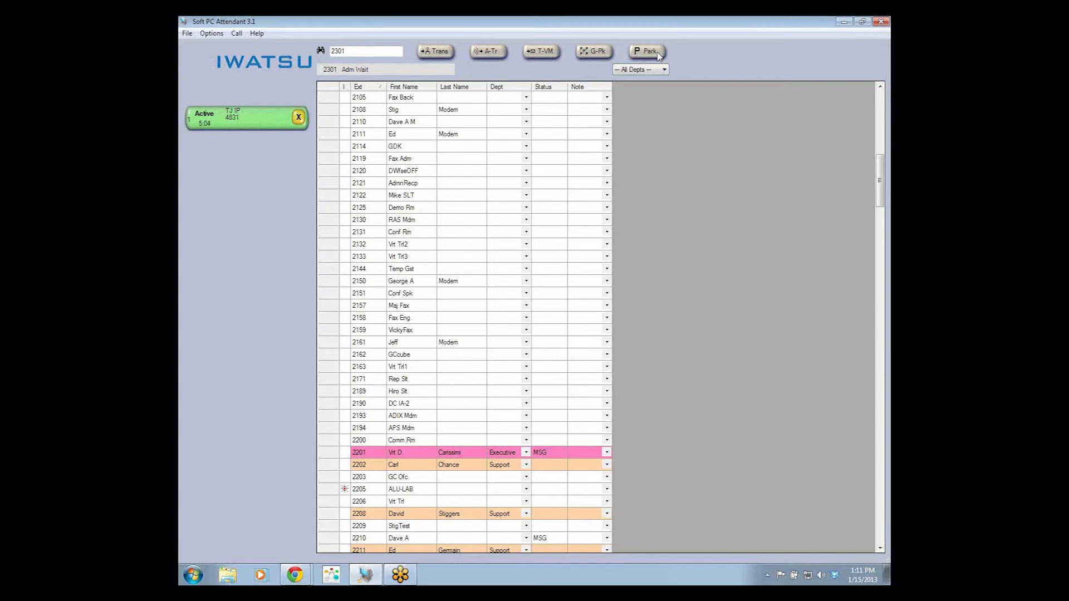
Filter the directory to the Administration department and restore the view of all departments.
{"action": "left_click", "coordinate": [662, 71]}
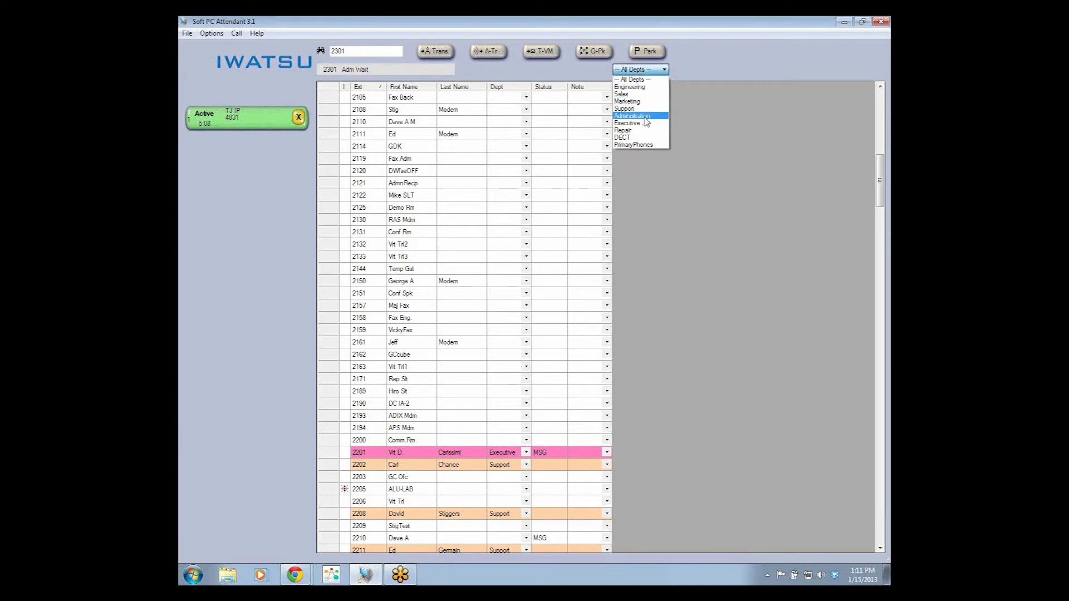
{"action": "left_click", "coordinate": [646, 117]}
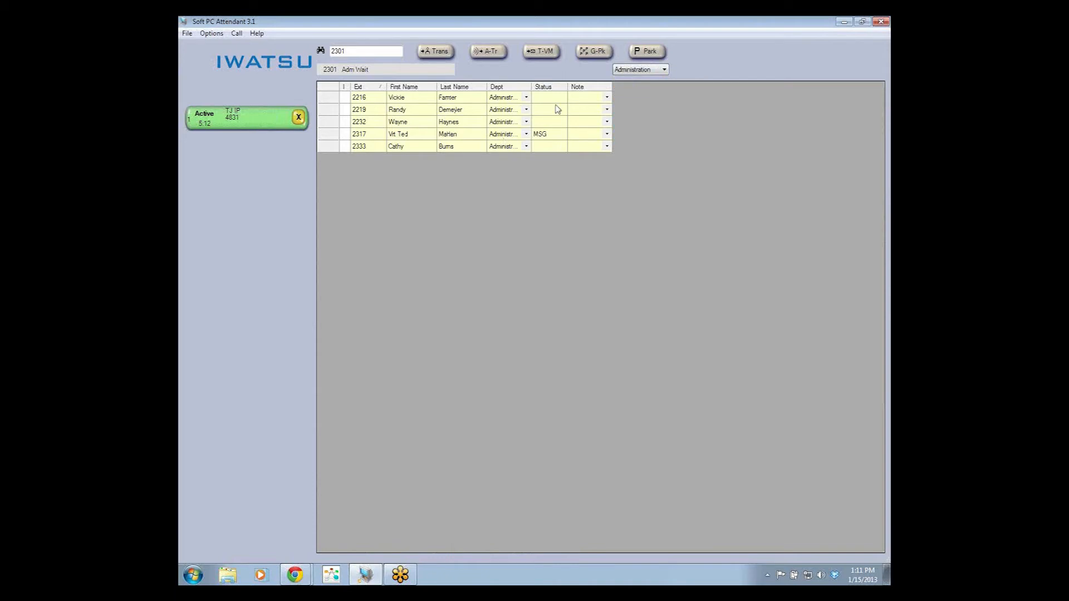
{"action": "left_click", "coordinate": [664, 71]}
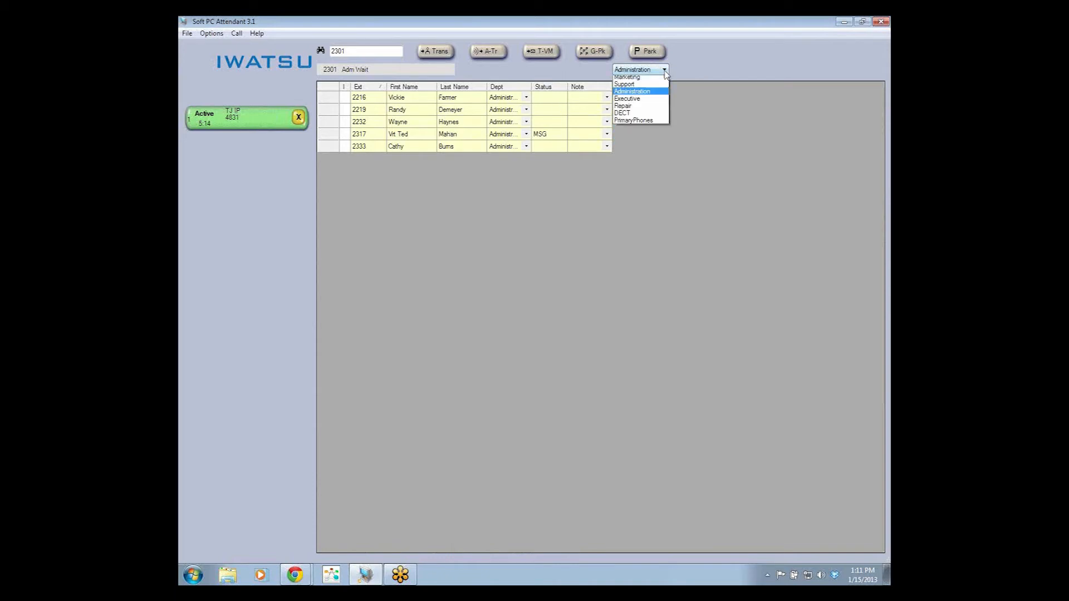
{"action": "left_click", "coordinate": [646, 81]}
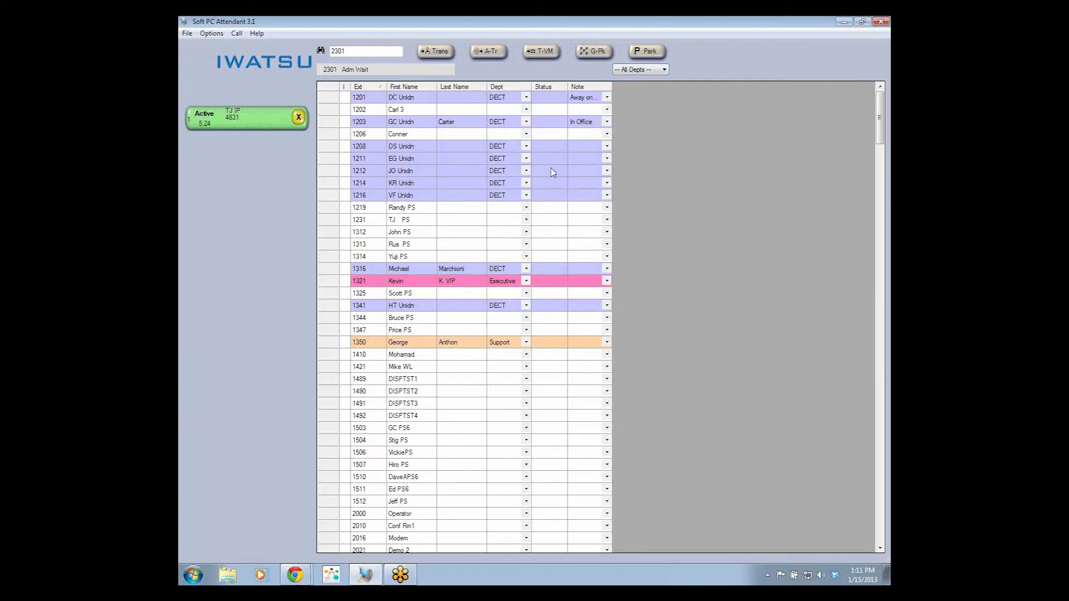
{"action": "left_click", "coordinate": [526, 99]}
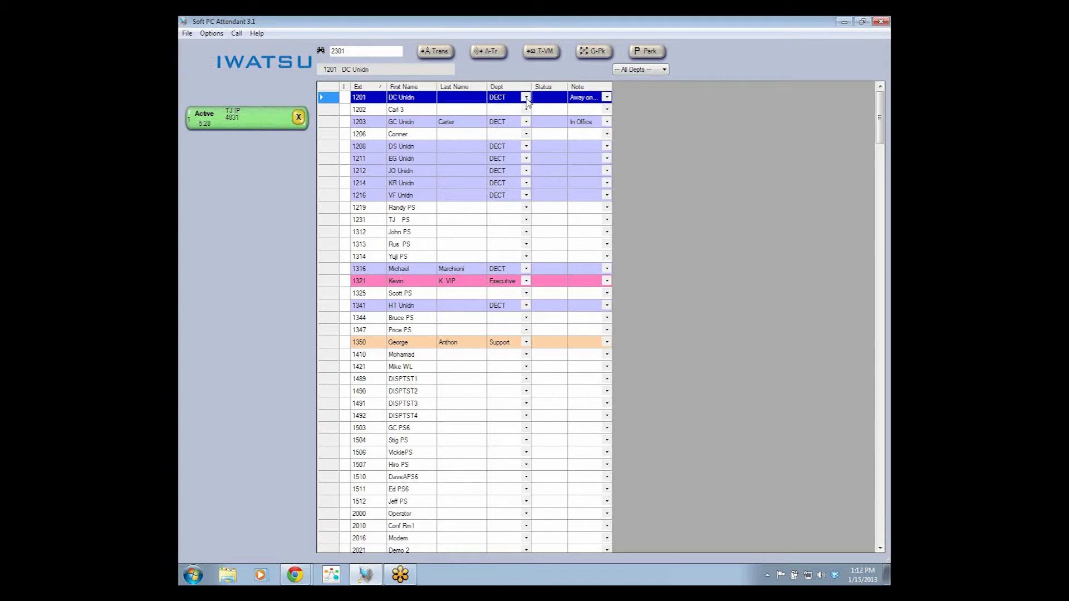
{"action": "left_click", "coordinate": [215, 34]}
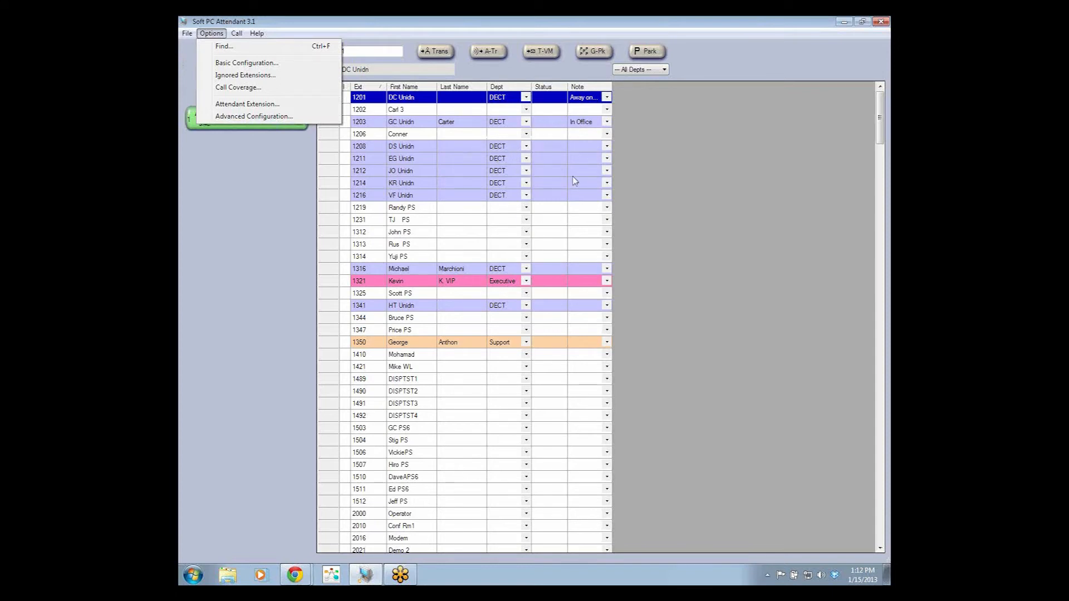
{"action": "left_click", "coordinate": [696, 186]}
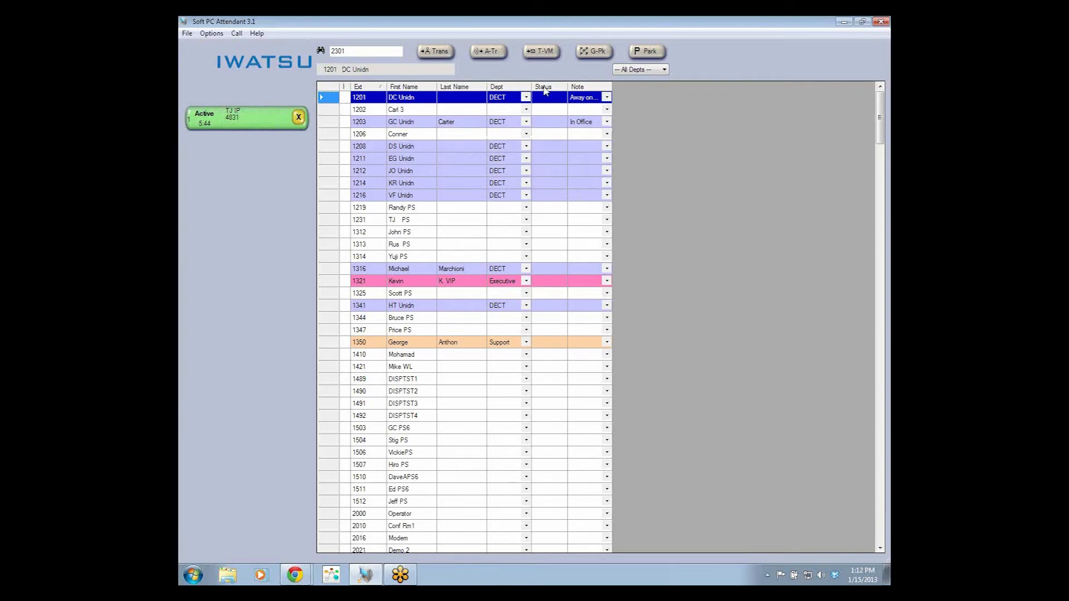
Look through the Status column of the directory for extensions with waiting messages.
{"action": "left_click", "coordinate": [551, 173]}
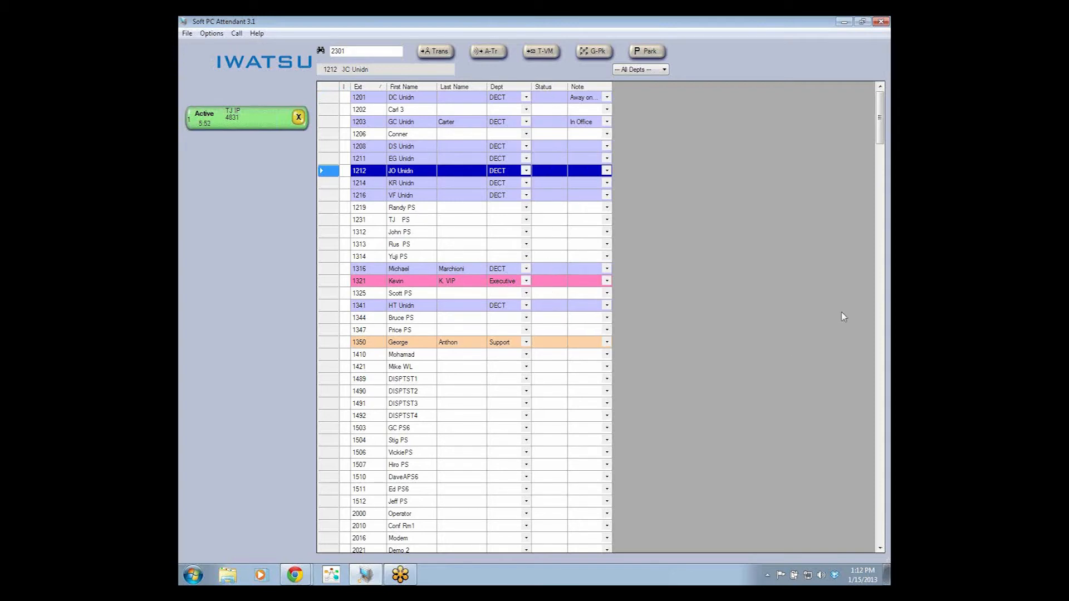
{"action": "left_click_drag", "start_coordinate": [879, 136], "coordinate": [876, 237]}
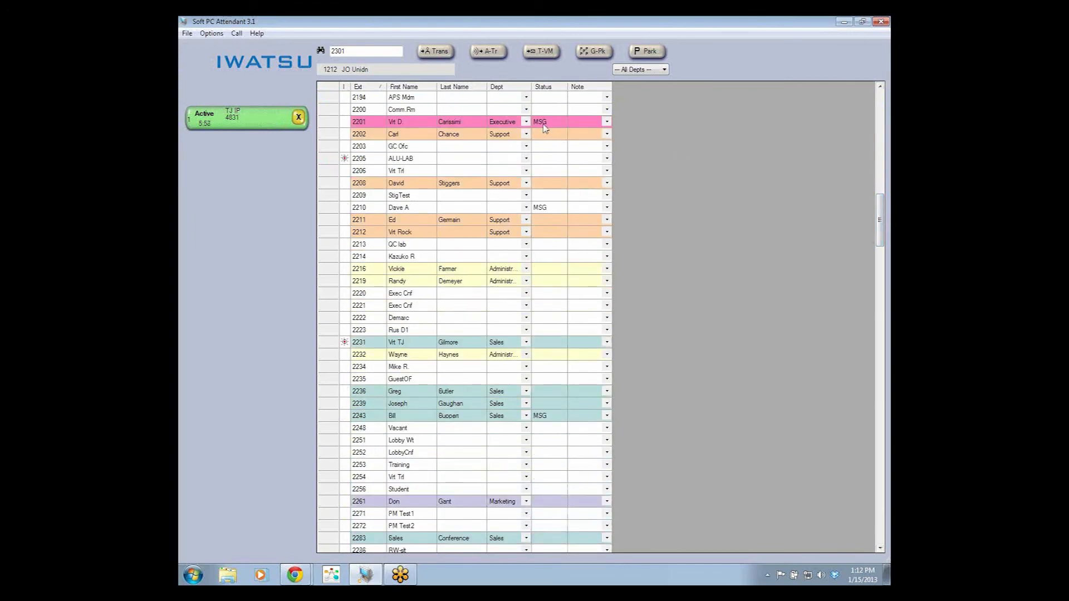
{"action": "left_click_drag", "start_coordinate": [885, 218], "coordinate": [889, 267]}
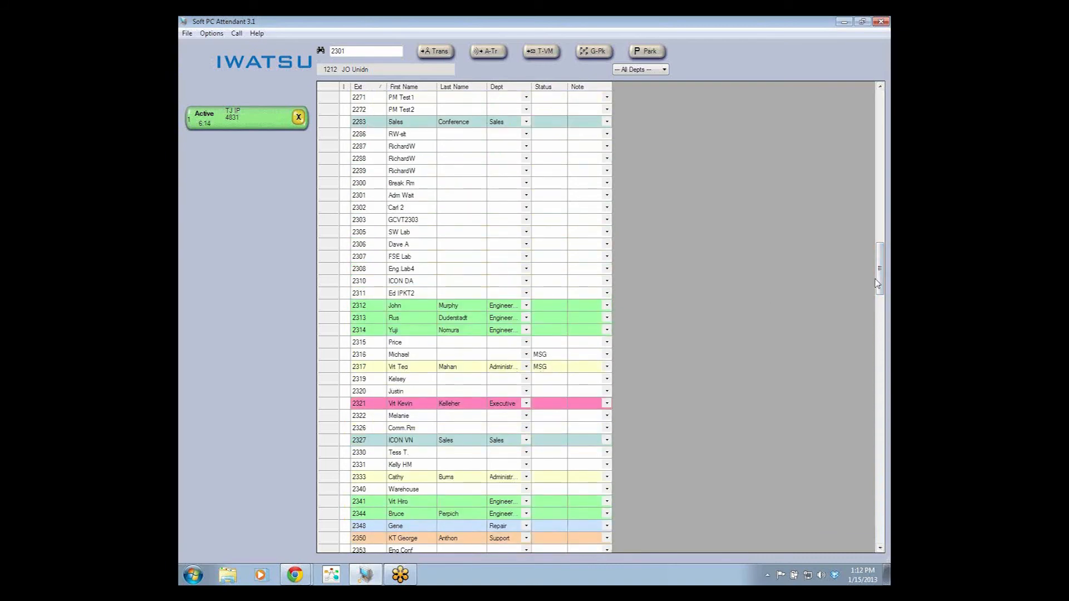
{"action": "left_click_drag", "start_coordinate": [879, 281], "coordinate": [879, 111]}
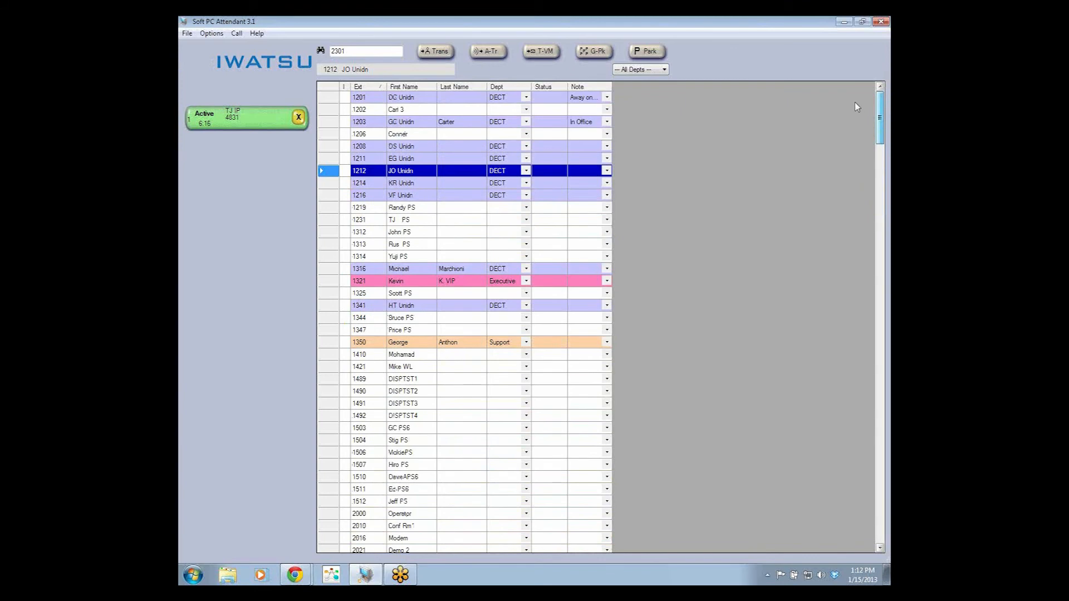
Set the note for extension 1201, the first directory entry, to Meeting.
{"action": "left_click", "coordinate": [607, 99]}
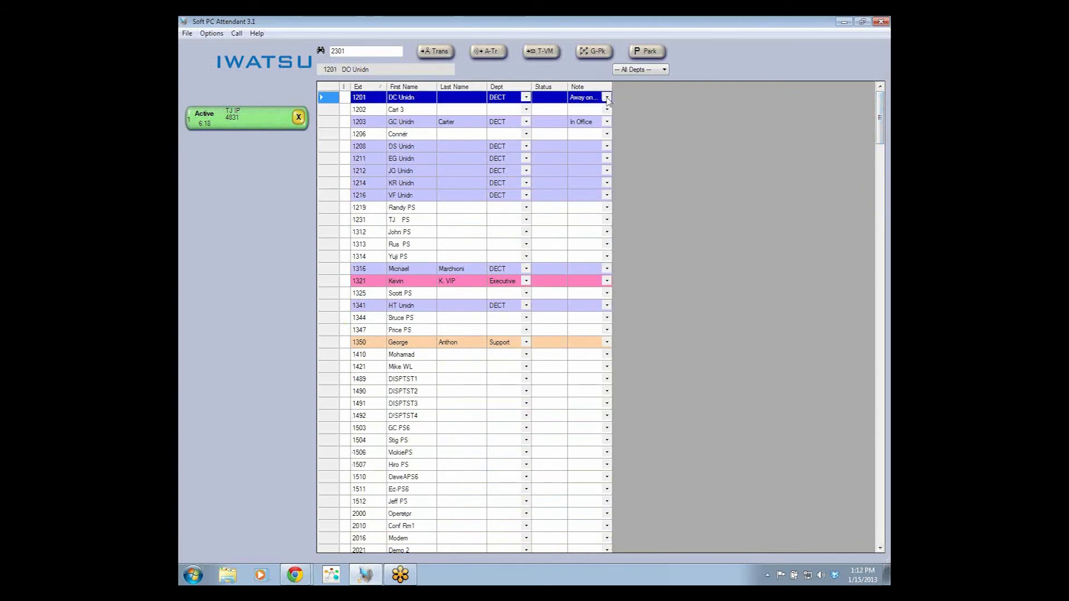
{"action": "left_click", "coordinate": [607, 99]}
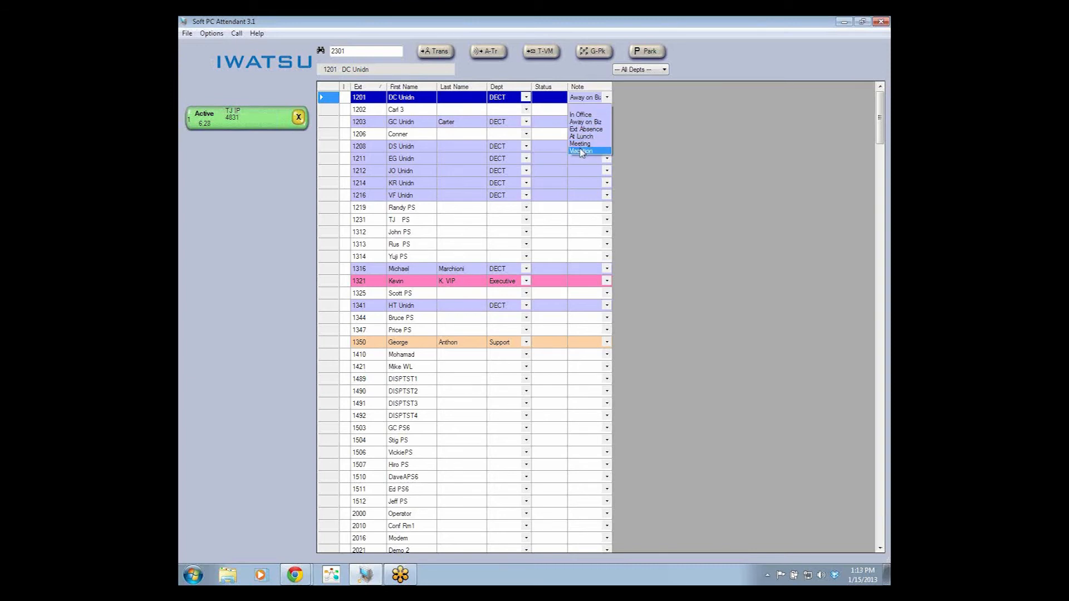
{"action": "left_click", "coordinate": [581, 144]}
{"action": "left_click", "coordinate": [591, 112]}
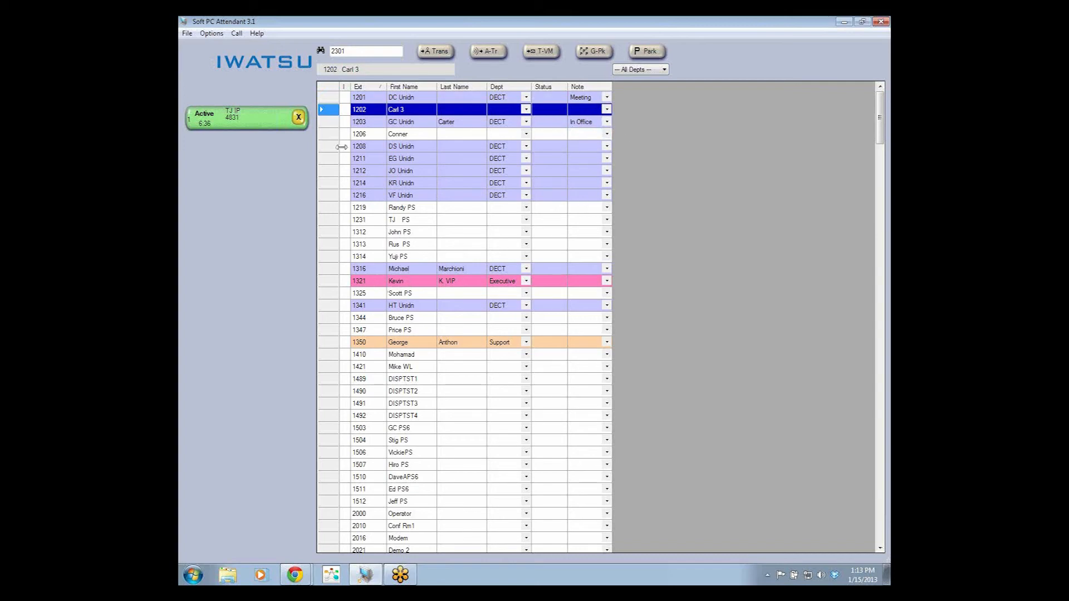
Examine the indicator icons beside the extensions throughout the directory.
{"action": "left_click_drag", "start_coordinate": [881, 132], "coordinate": [882, 215]}
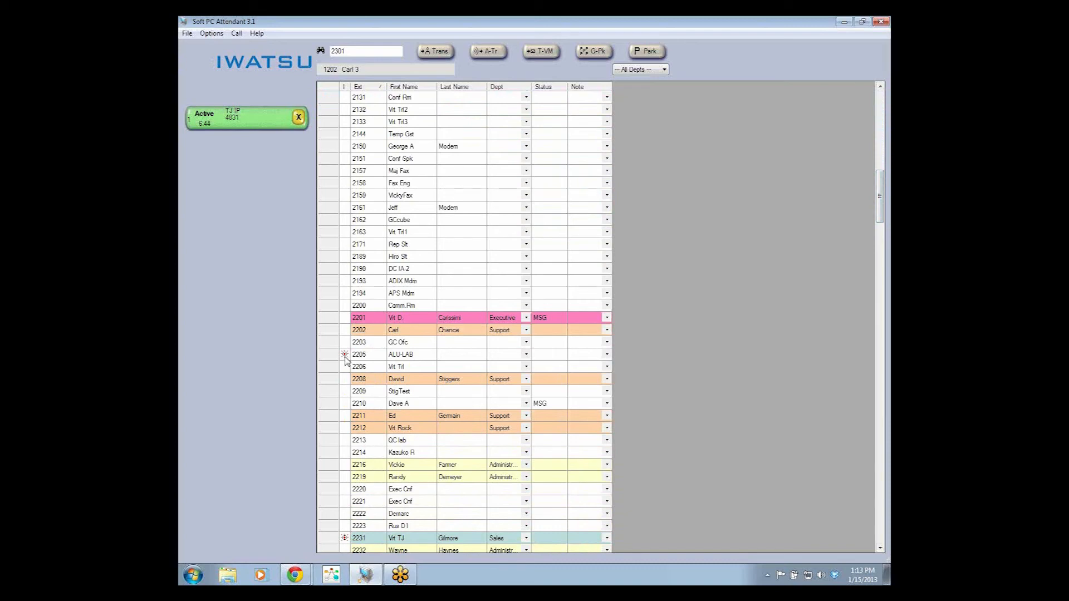
{"action": "left_click_drag", "start_coordinate": [879, 217], "coordinate": [847, 537]}
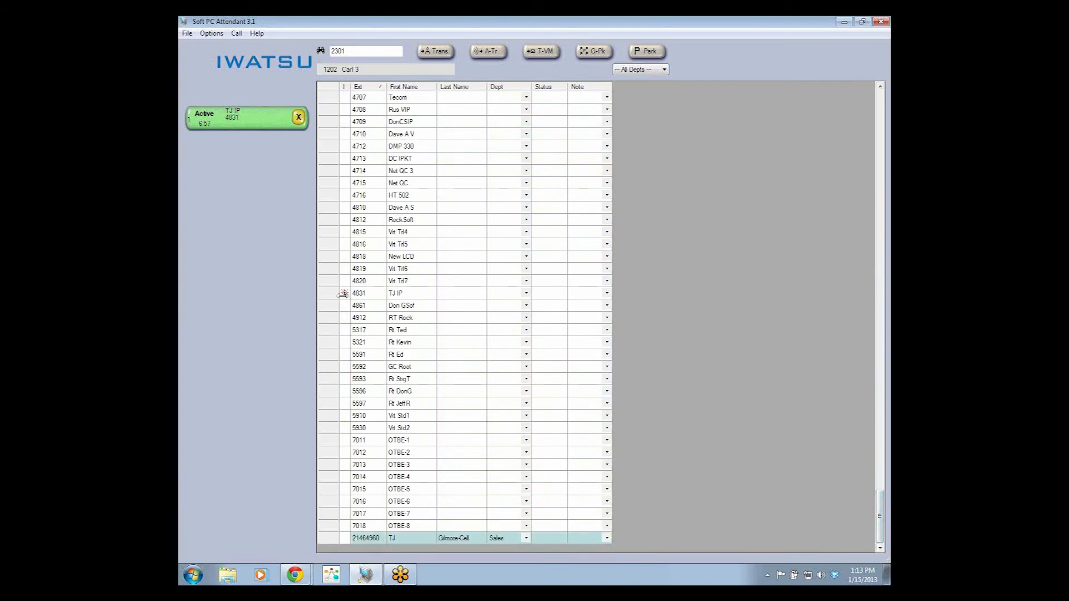
{"action": "left_click_drag", "start_coordinate": [879, 518], "coordinate": [850, 132]}
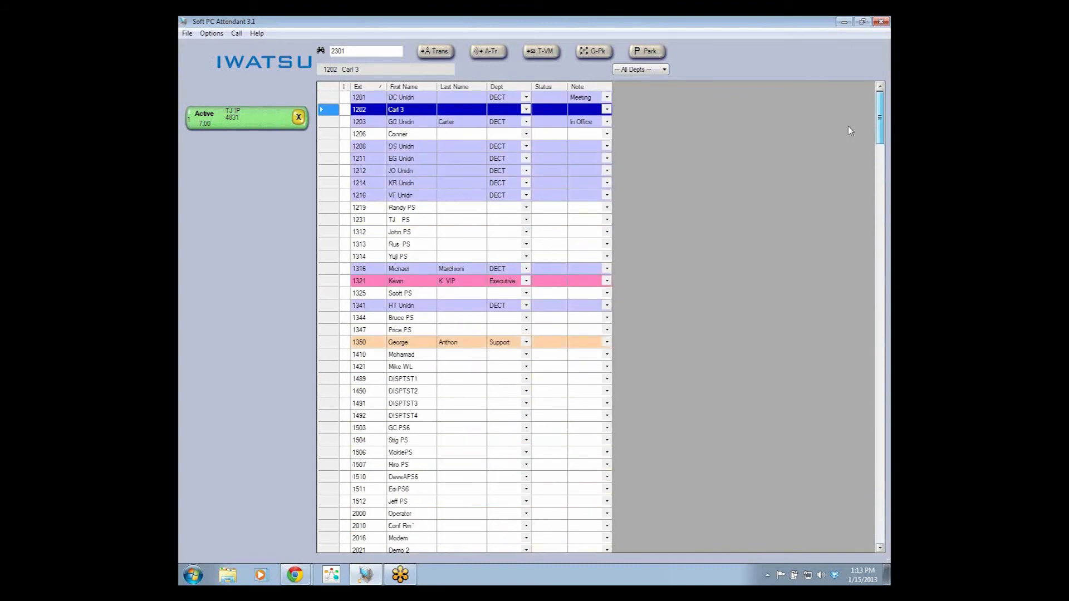
End the active call and select extension 1219 in the directory.
{"action": "left_click", "coordinate": [299, 118]}
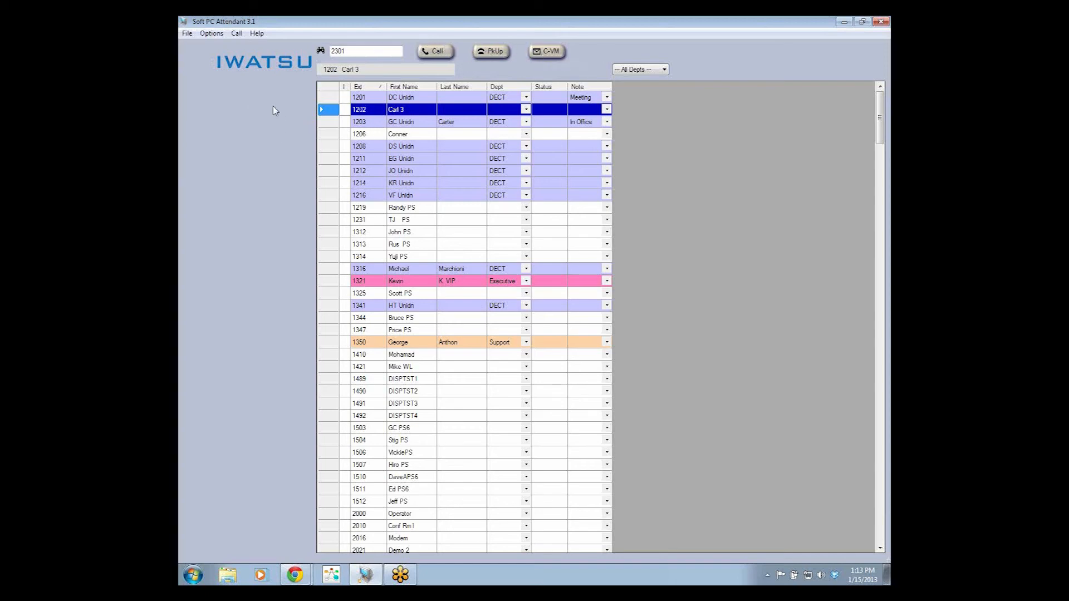
{"action": "left_click", "coordinate": [377, 210]}
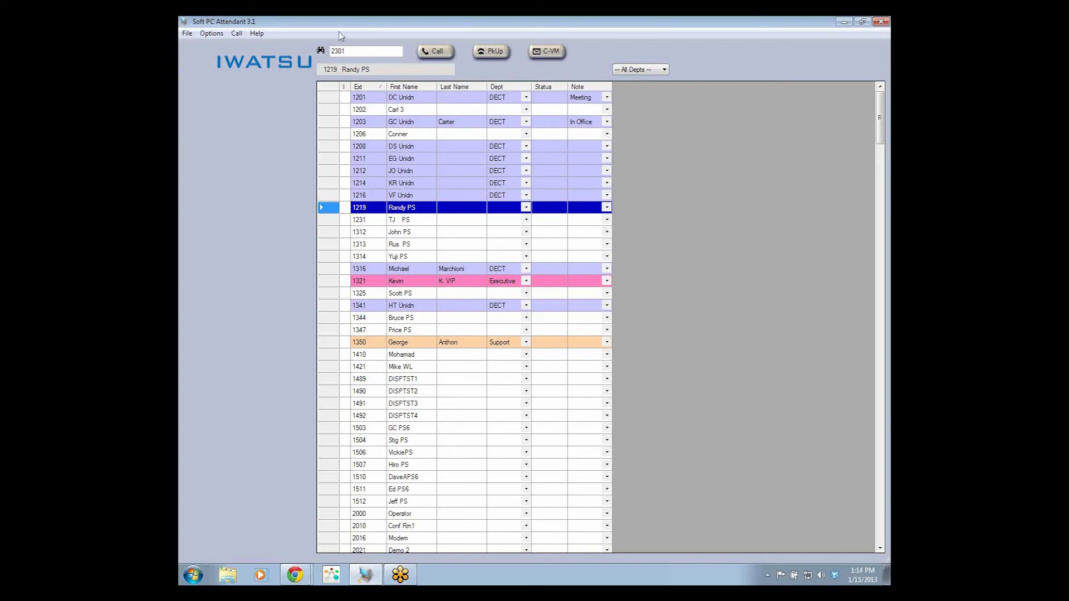
{"action": "left_click", "coordinate": [257, 34]}
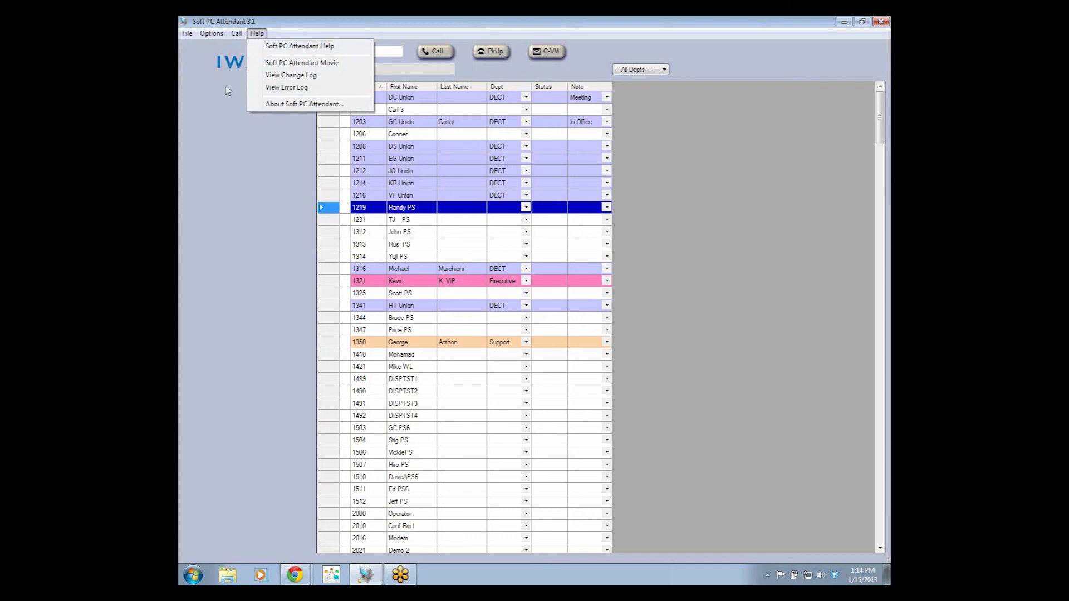
{"action": "left_click", "coordinate": [228, 155]}
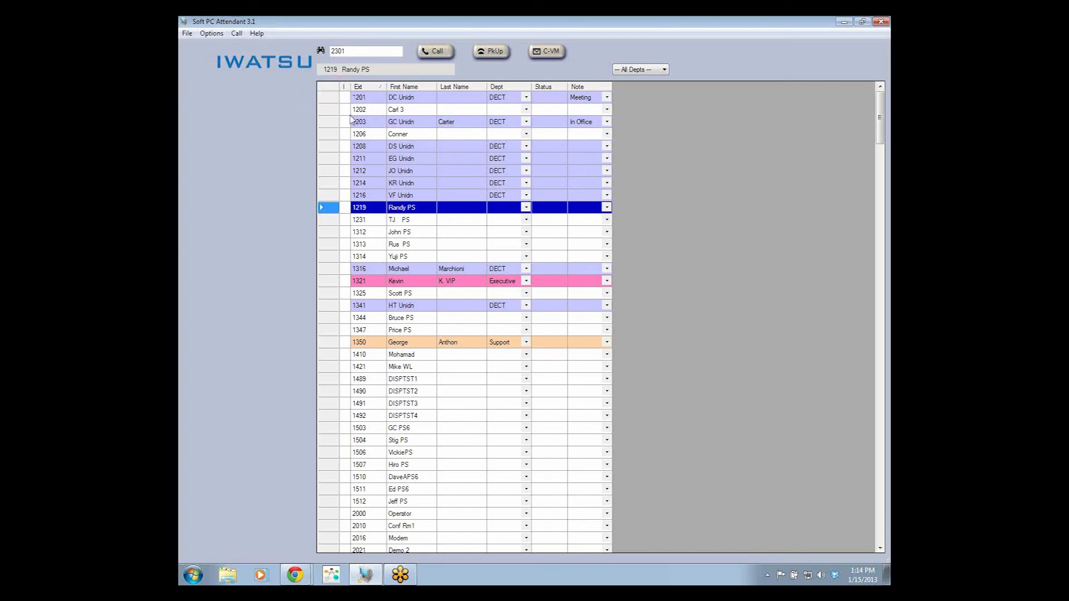